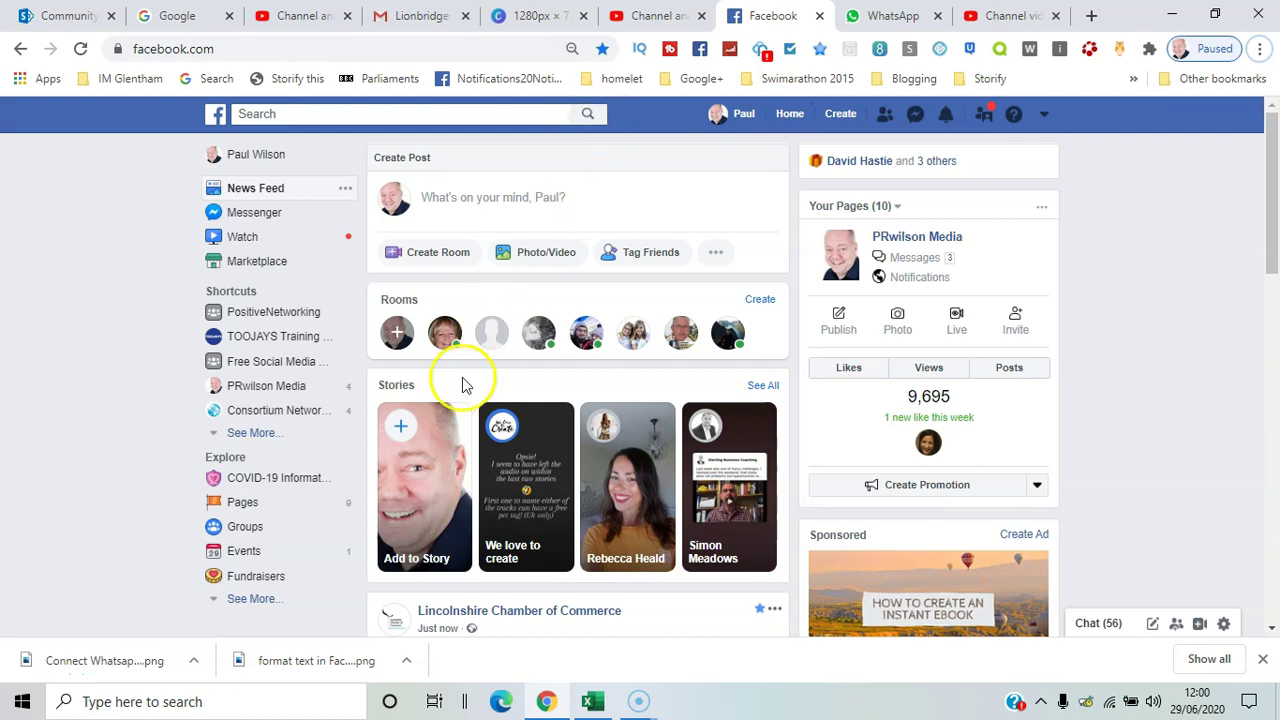
Step: Expand the Explore section and open the Friend Lists page
left_click(250, 599)
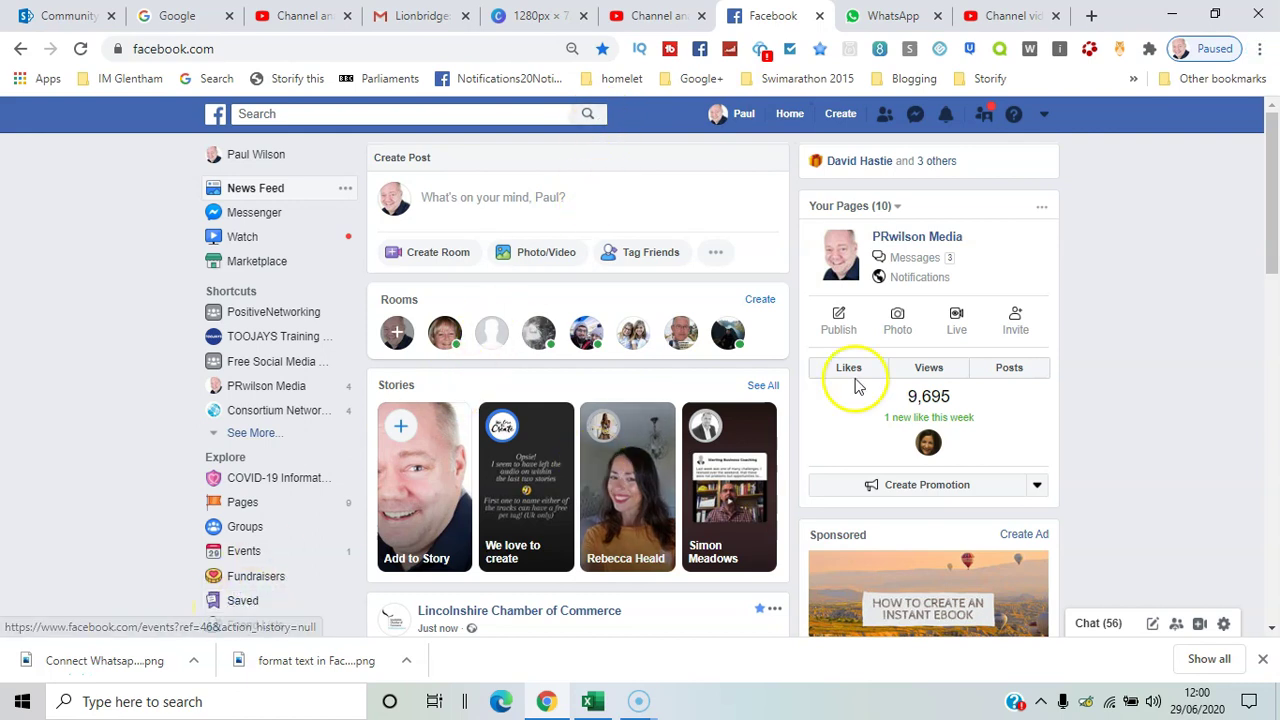
scroll(1262, 278, "down", 2)
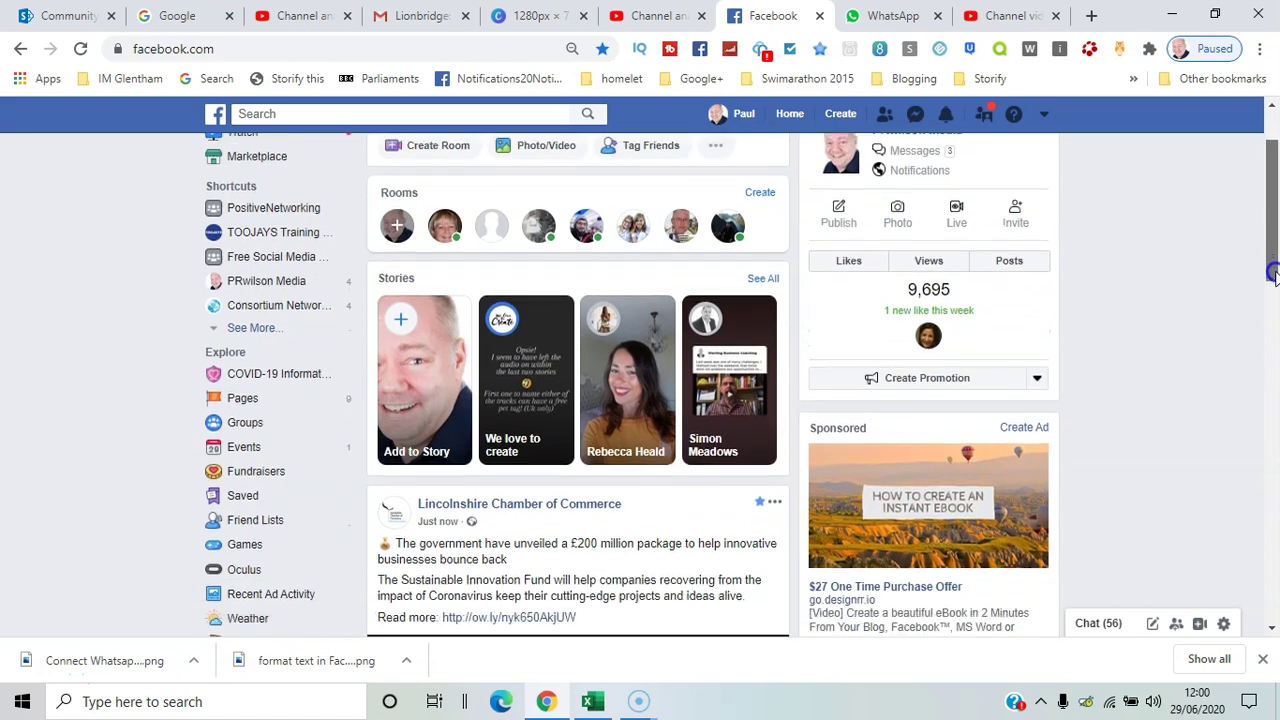
left_click(277, 437)
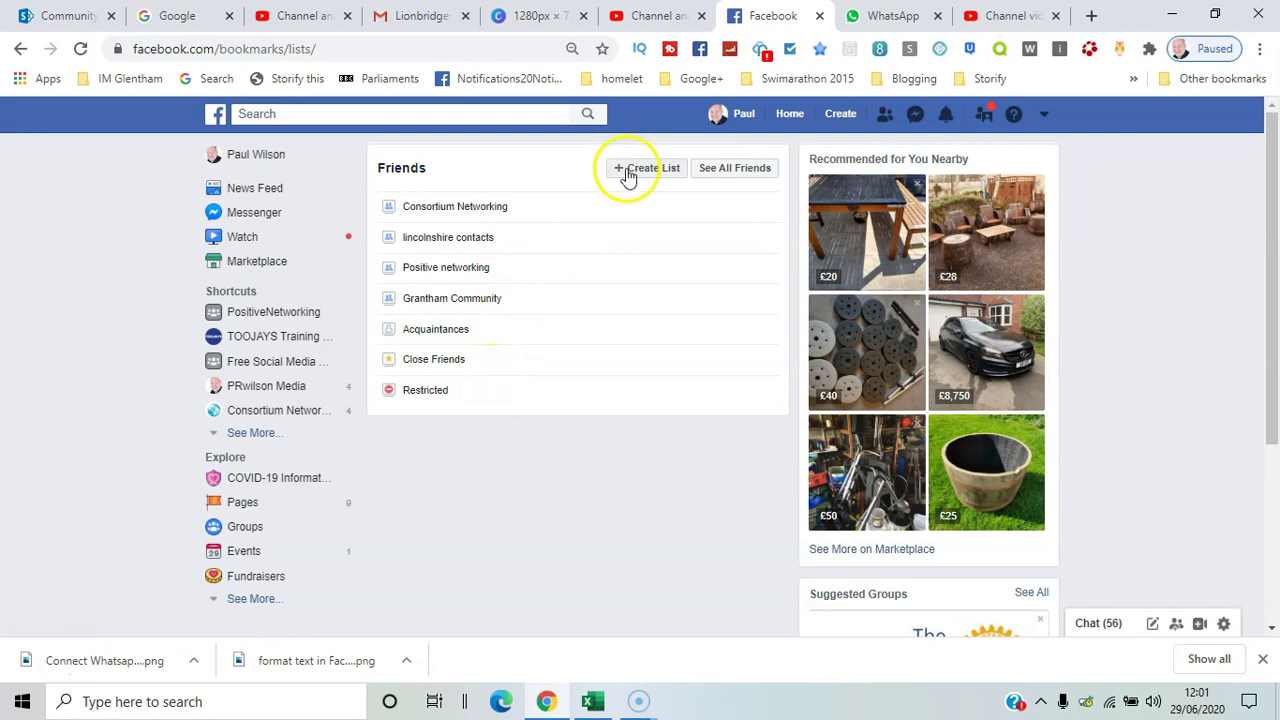
Step: Start a new friend list and name it "local friends"
left_click(665, 172)
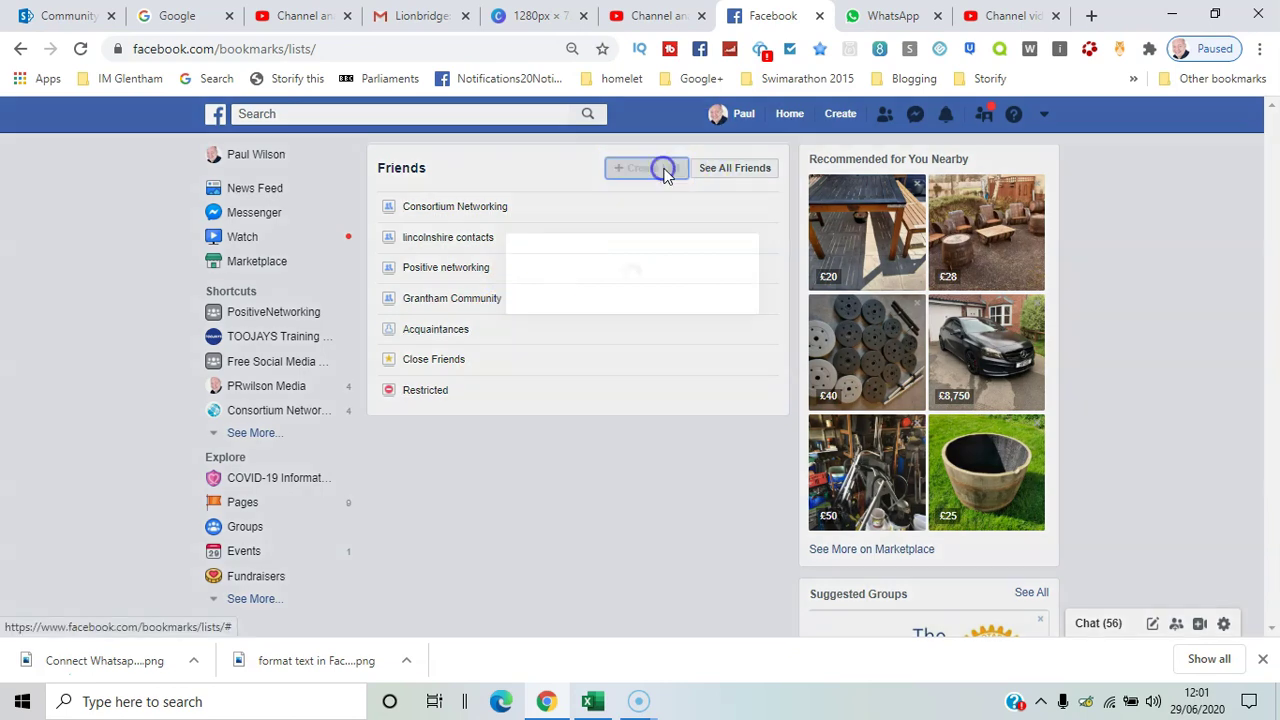
left_click(610, 292)
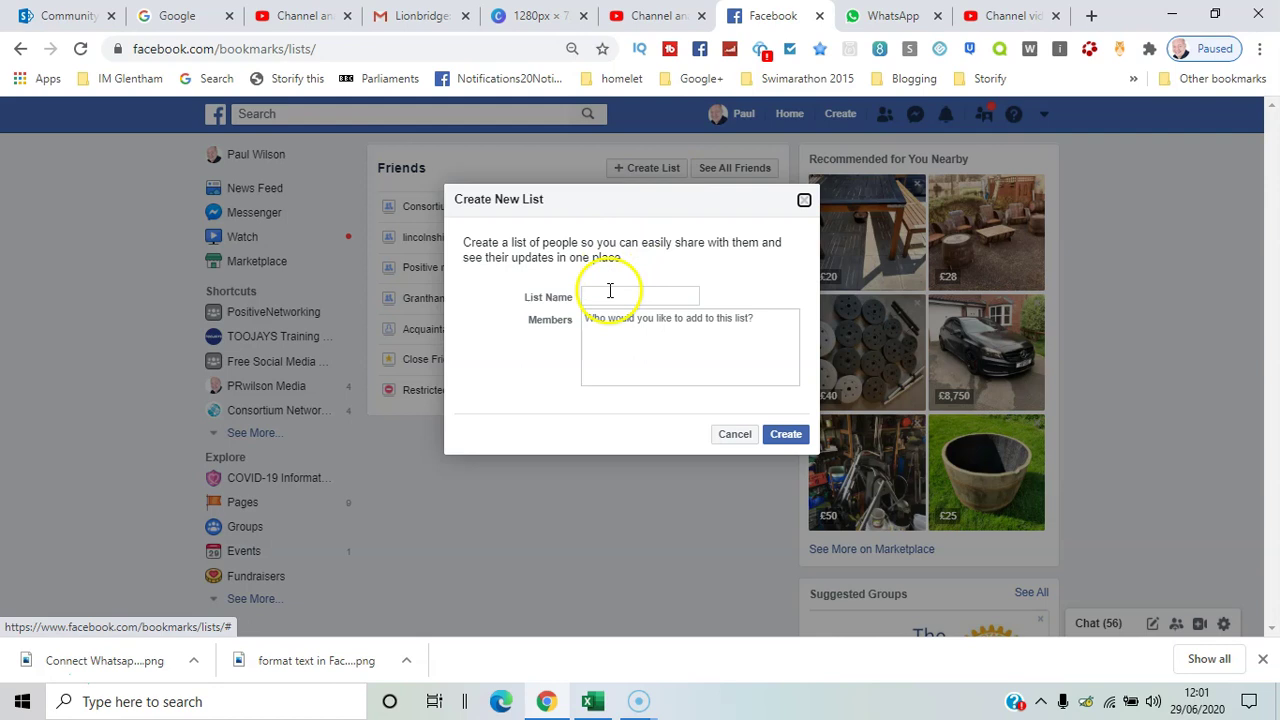
left_click(610, 294)
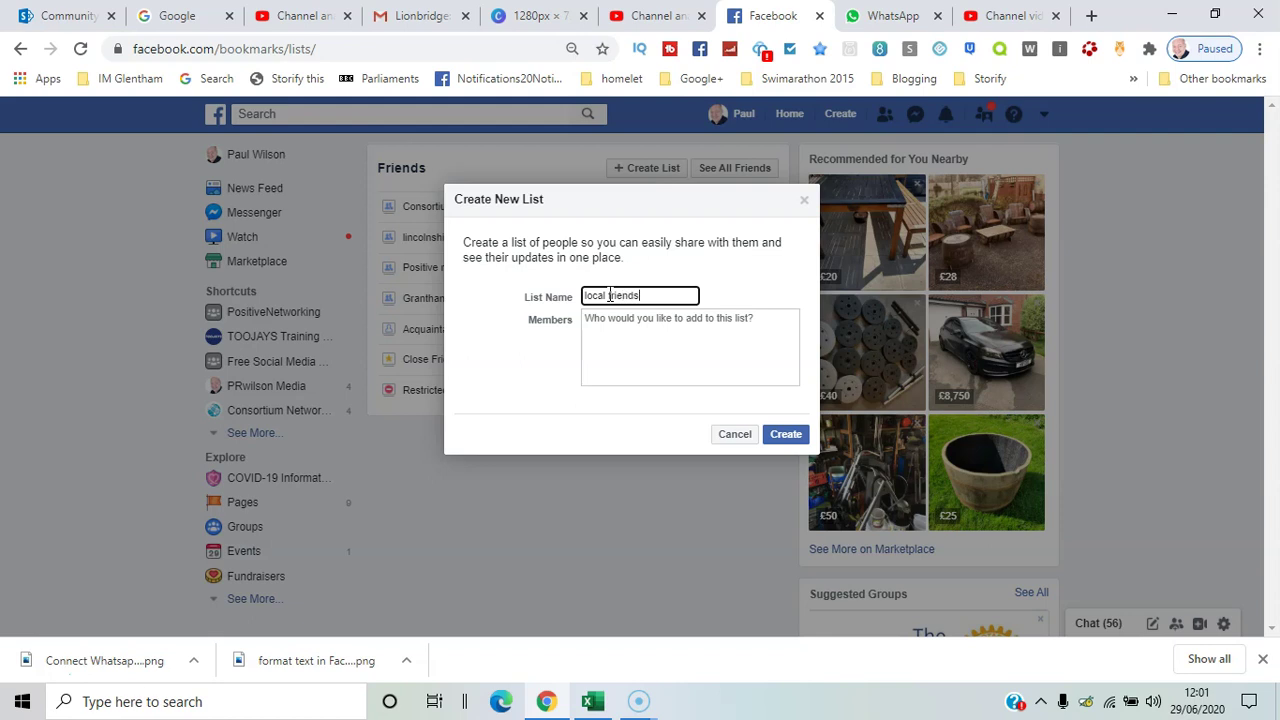
Step: Add two friends from the name suggestions as members of the new list and create it
left_click(626, 325)
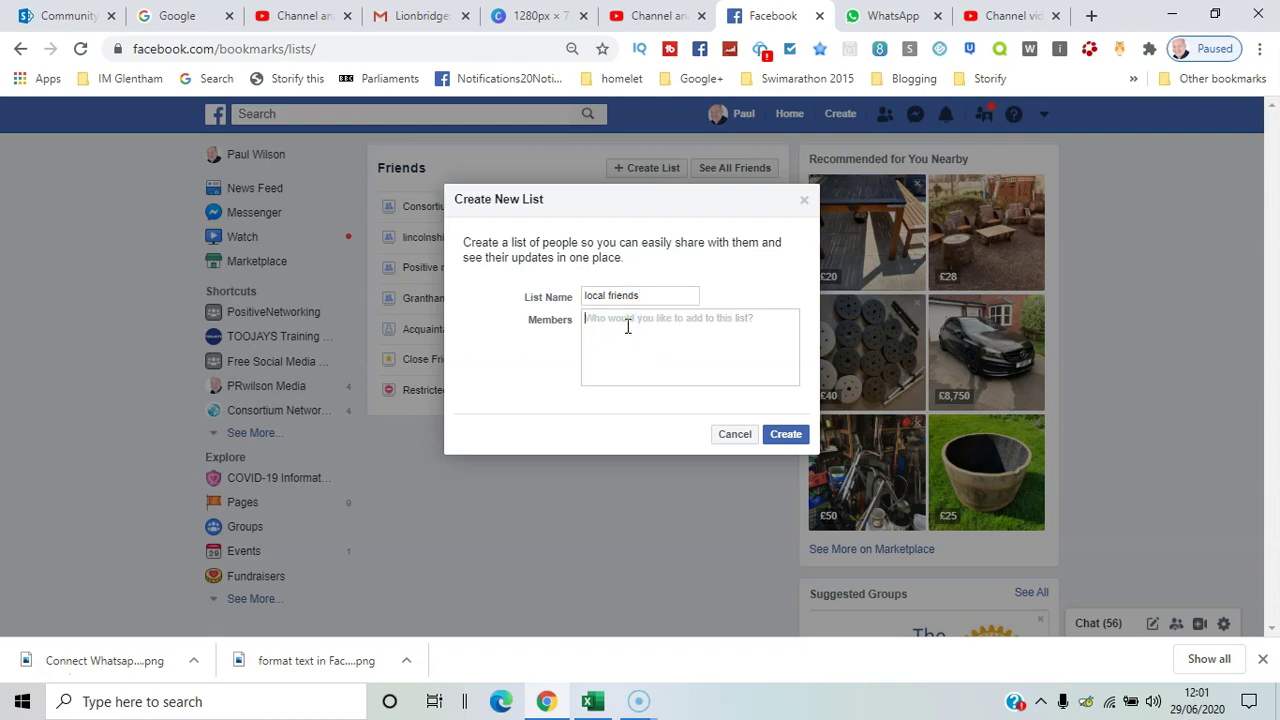
type("p")
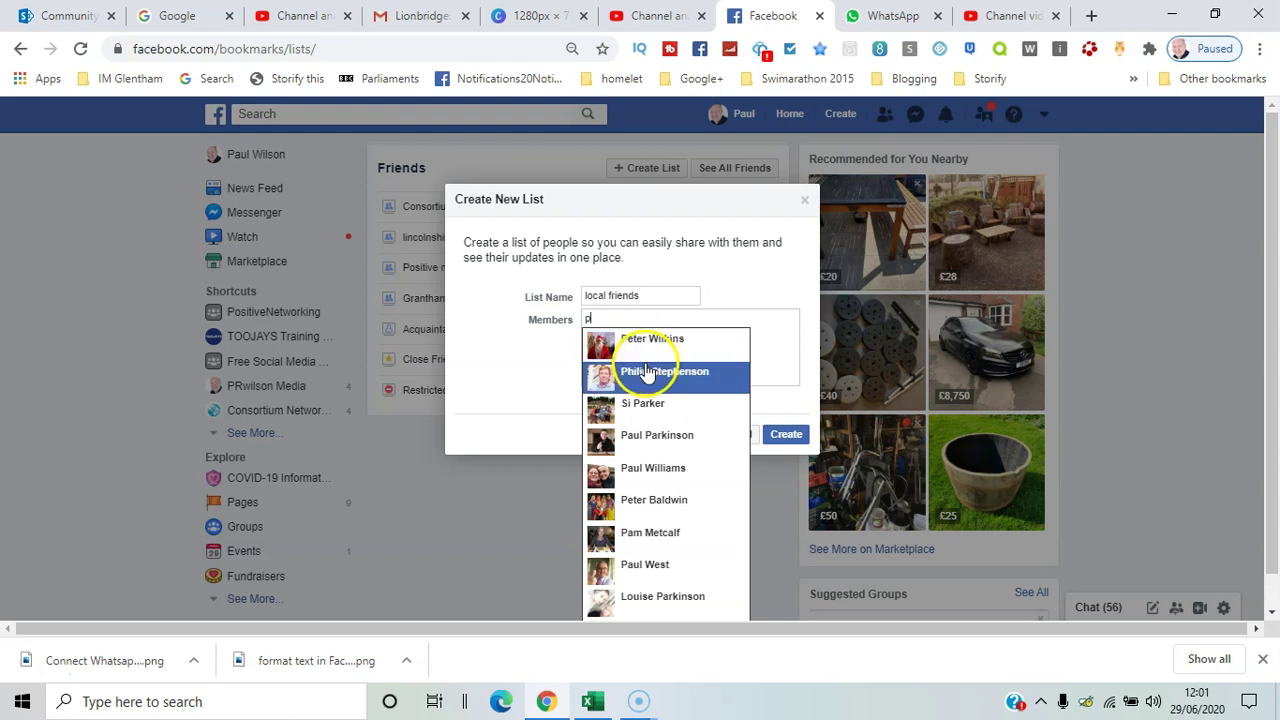
left_click(646, 370)
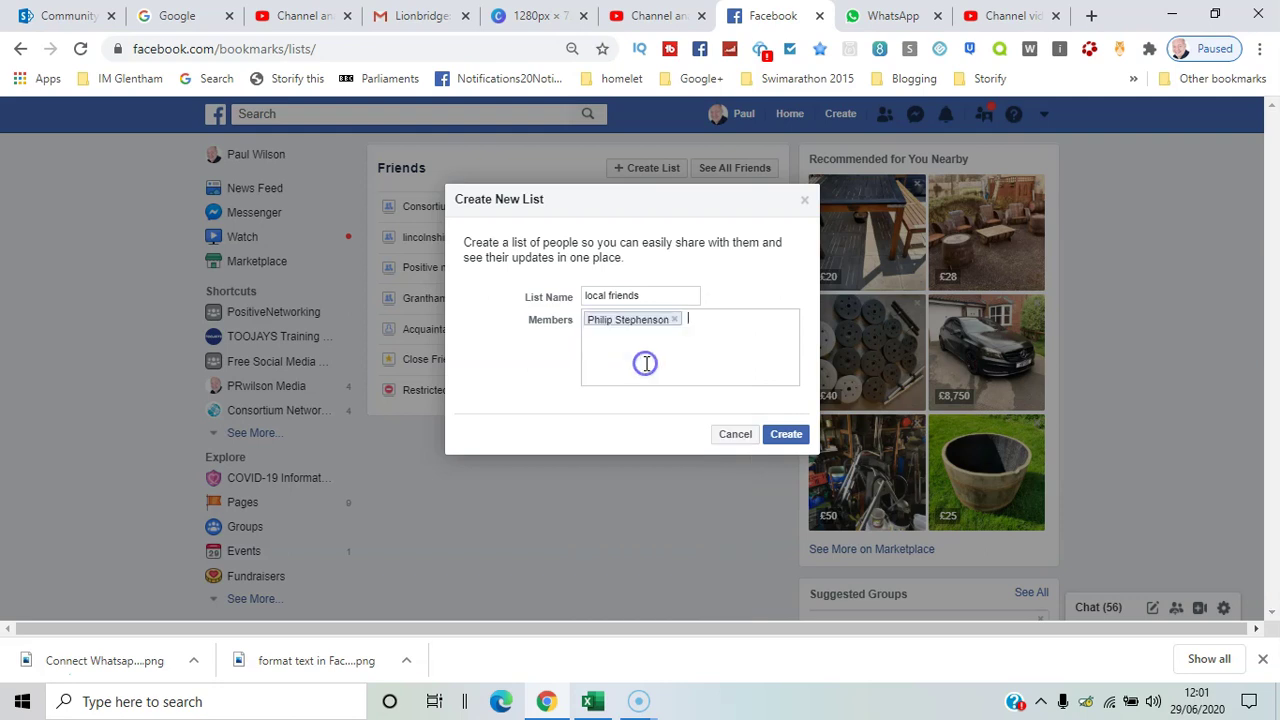
type("hel")
left_click(729, 338)
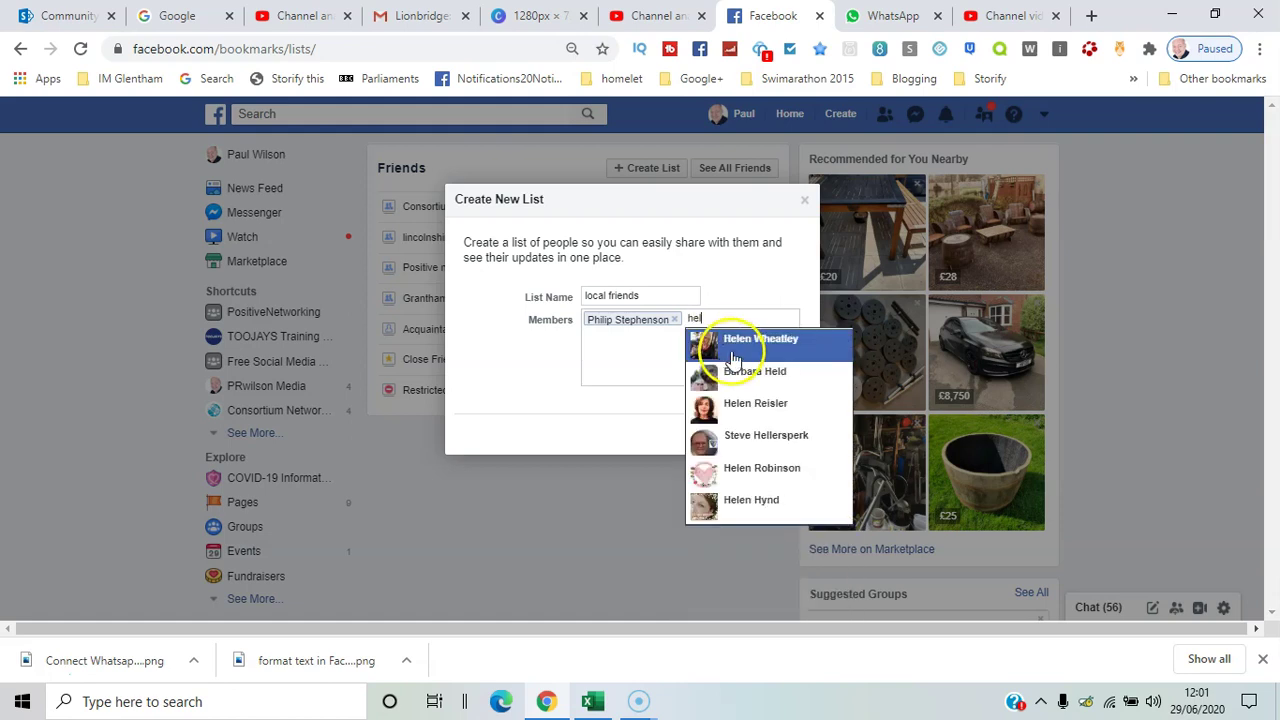
left_click(780, 446)
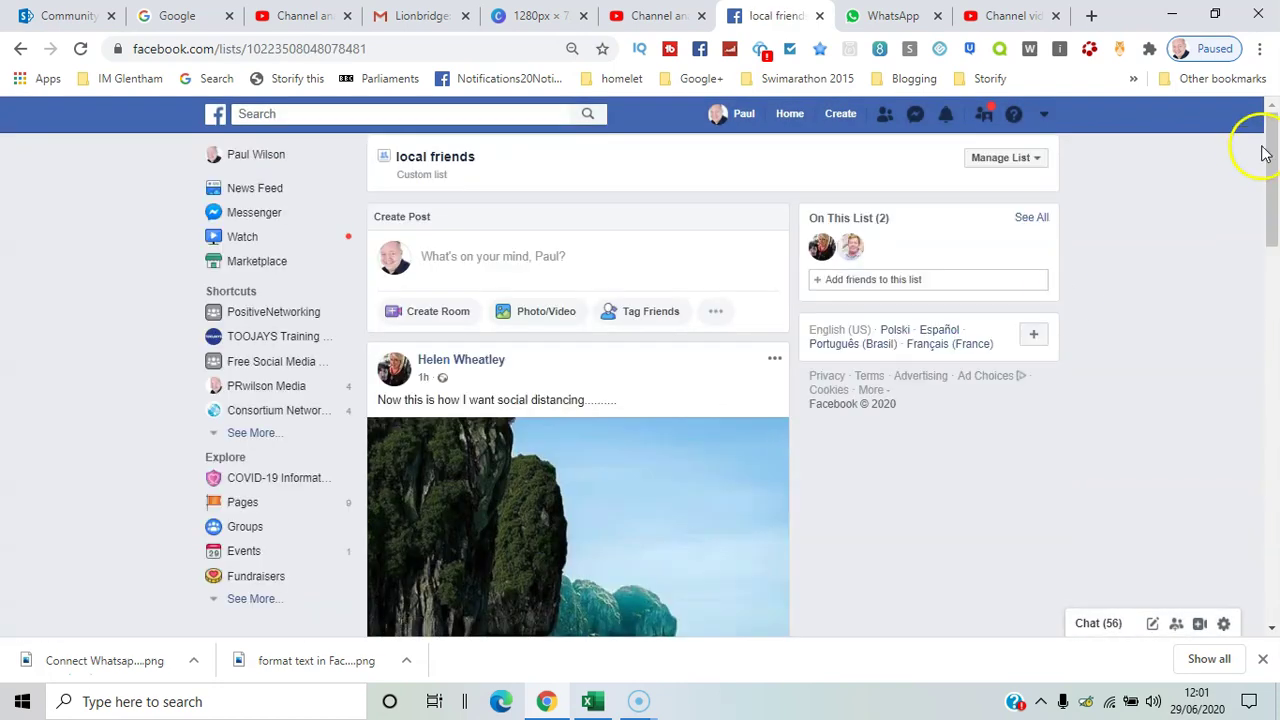
Step: View the profile of the second member on the local friends list and return to the list page
left_click_drag(1270, 145, 1220, 94)
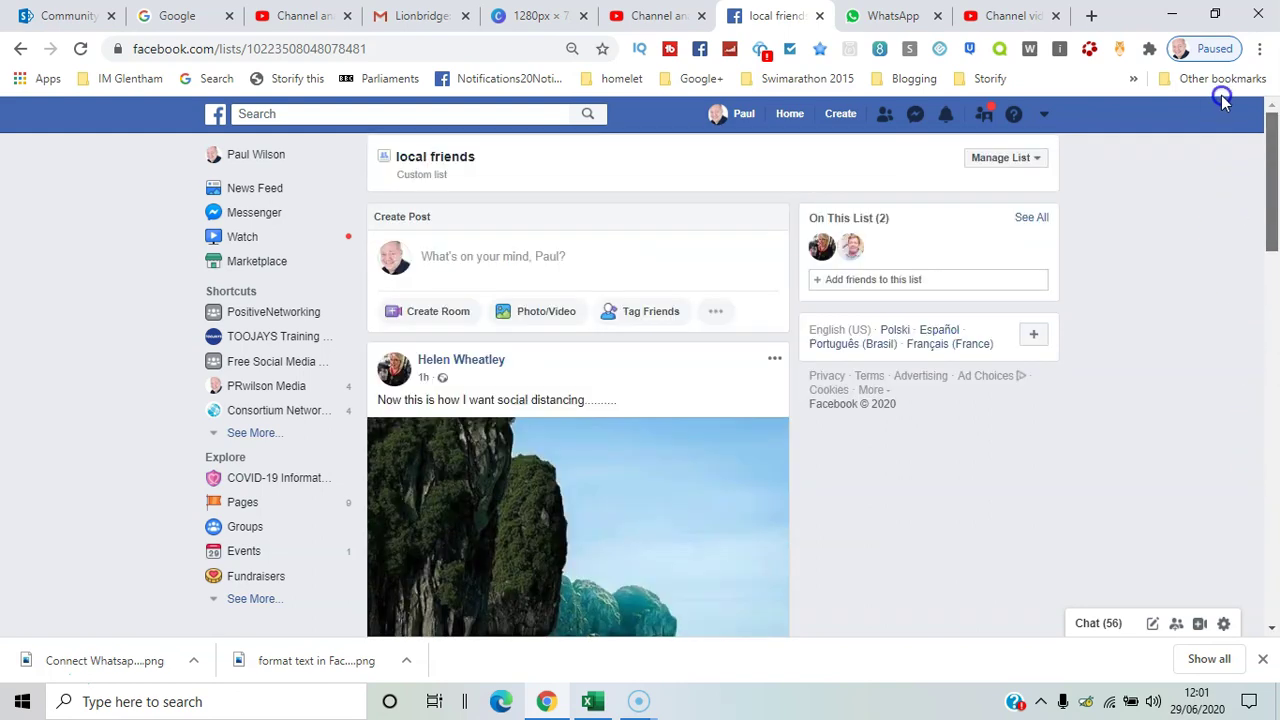
left_click(850, 247)
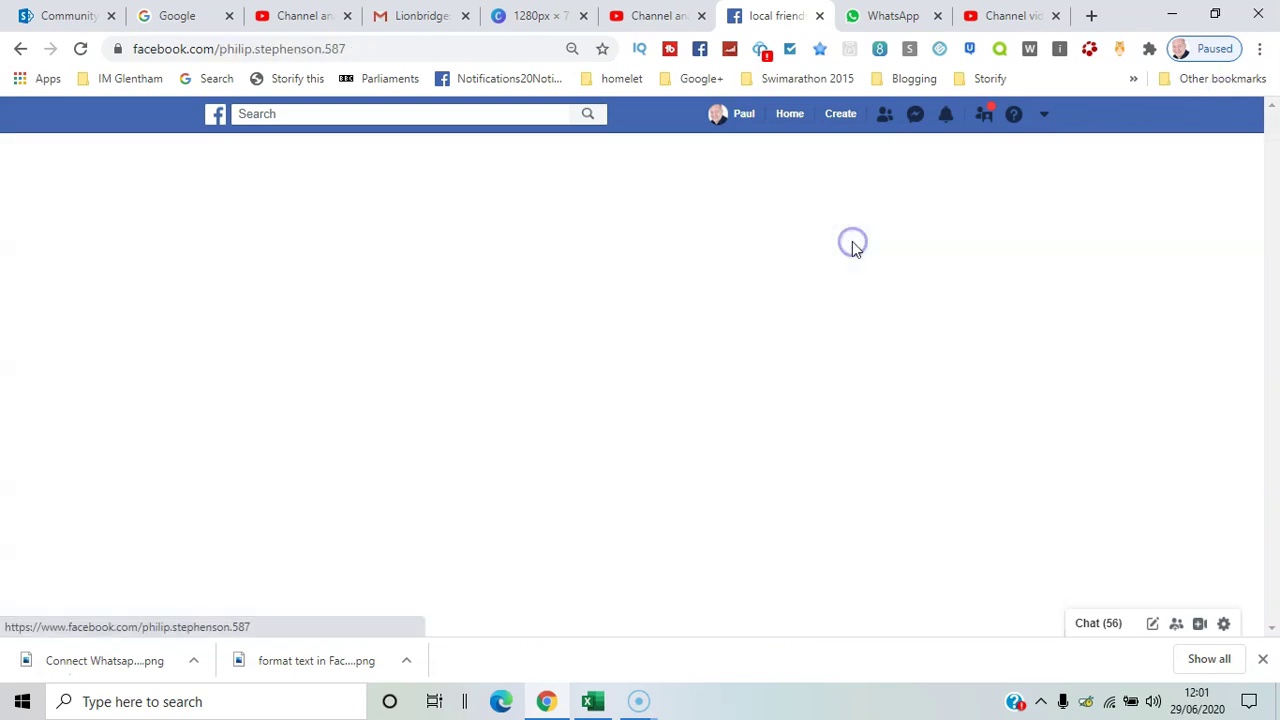
left_click(20, 49)
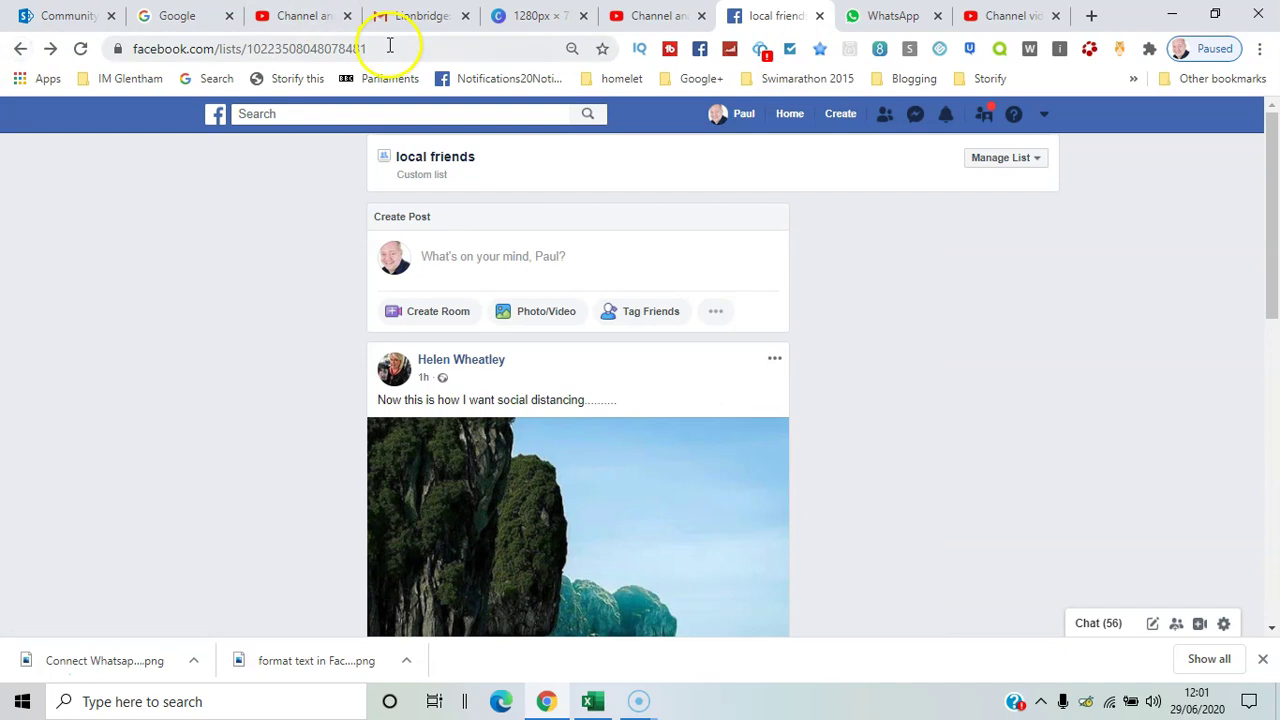
Step: Show the management options for the local friends list
mouse_move(1273, 133)
left_mouse_down()
mouse_move(1275, 150)
mouse_move(1275, 139)
left_mouse_up()
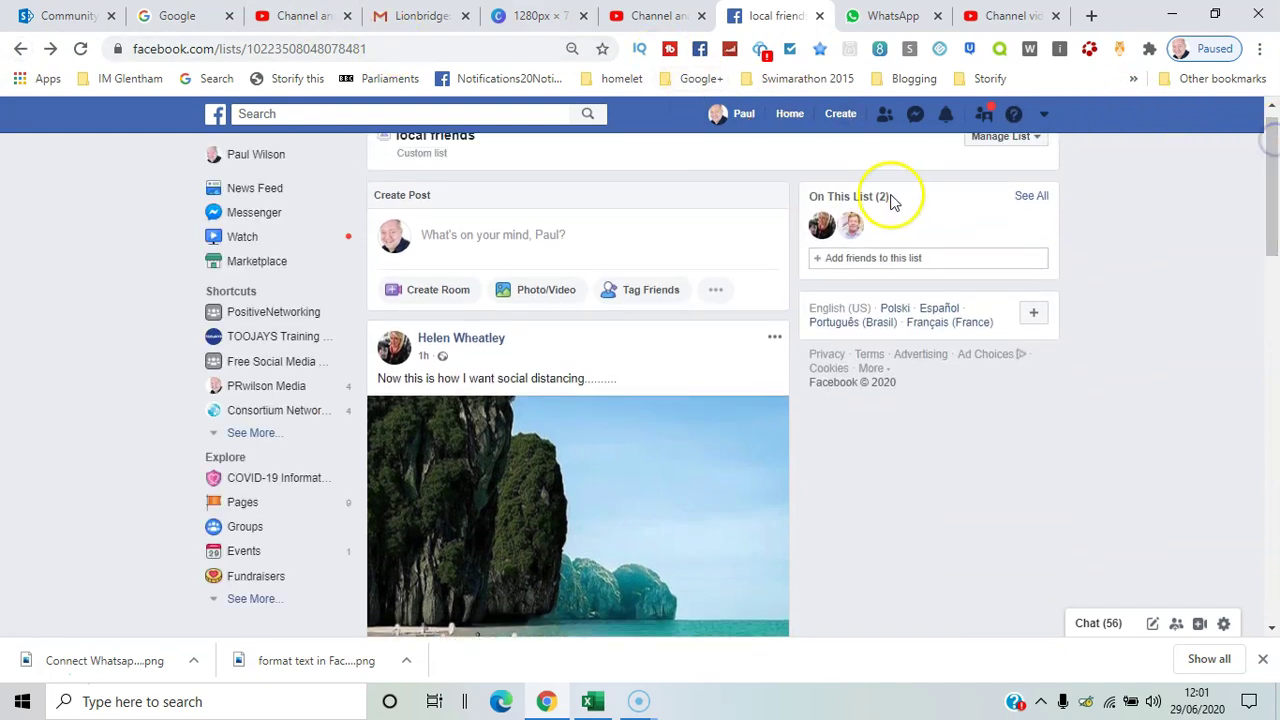
left_click(1036, 140)
left_click(1030, 177)
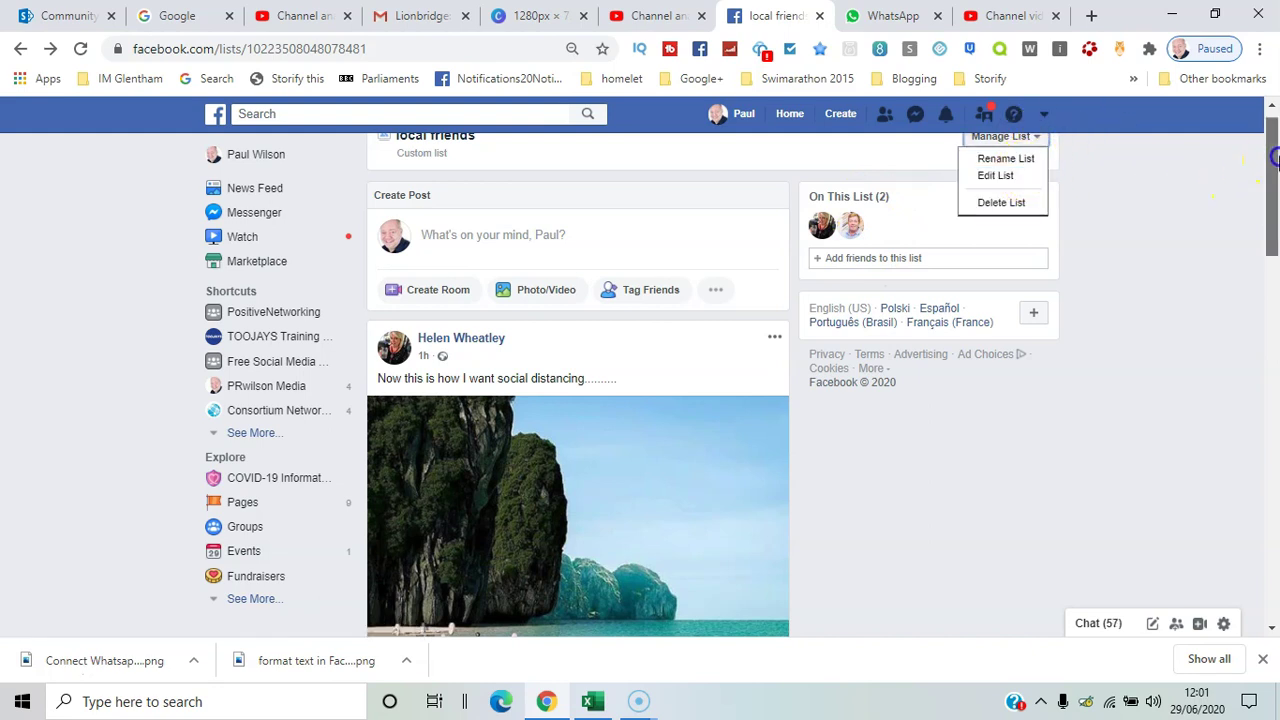
Step: Write "hello" as the text of a new post on the profile timeline
left_click(1270, 106)
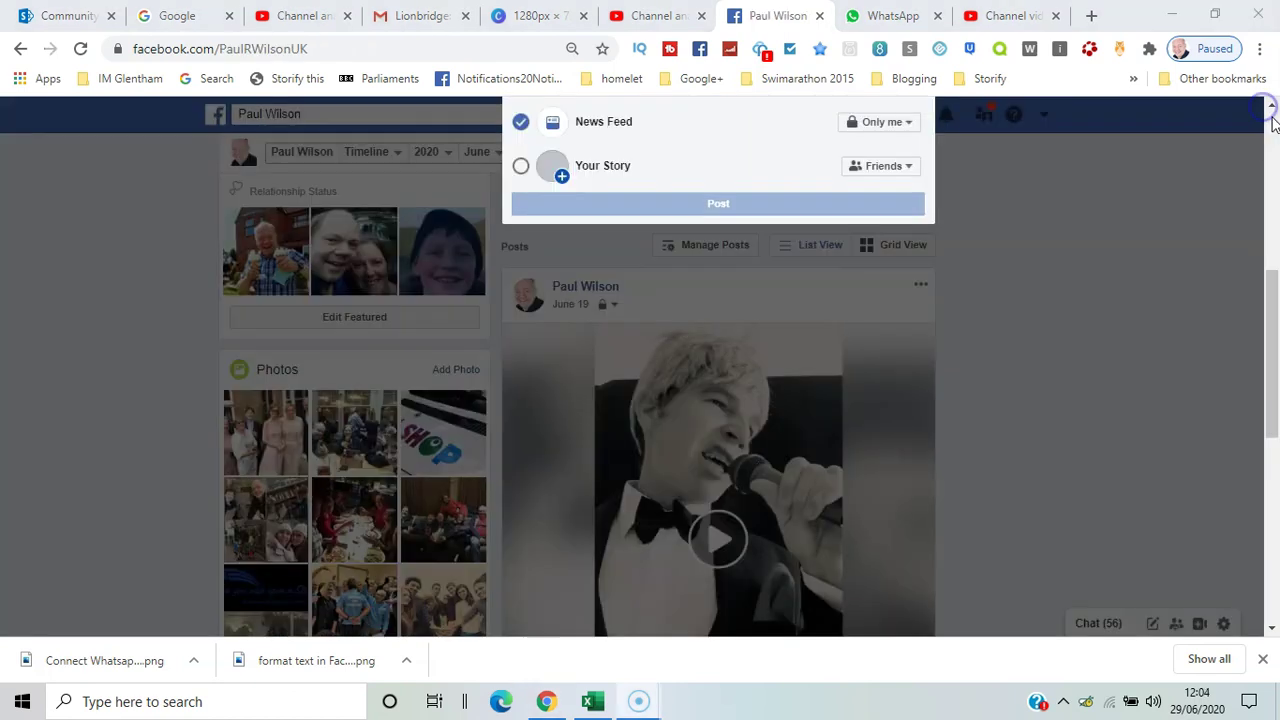
left_click(1271, 117)
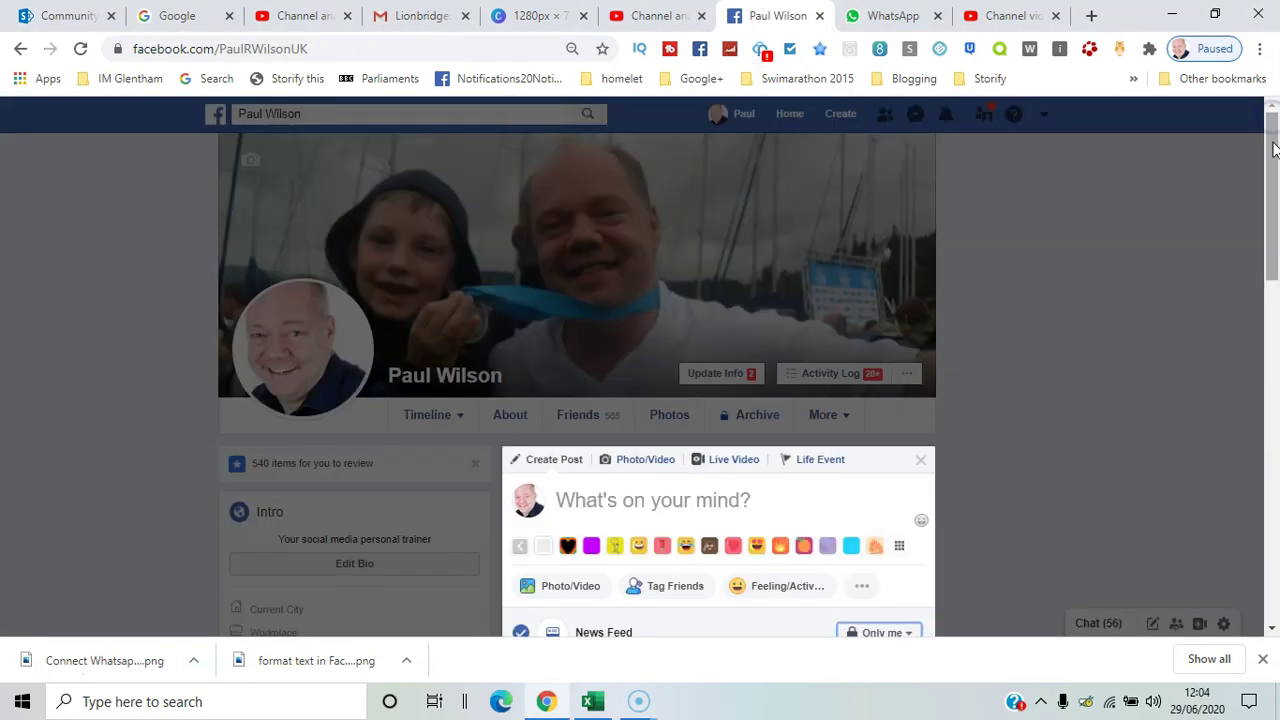
left_click(710, 494)
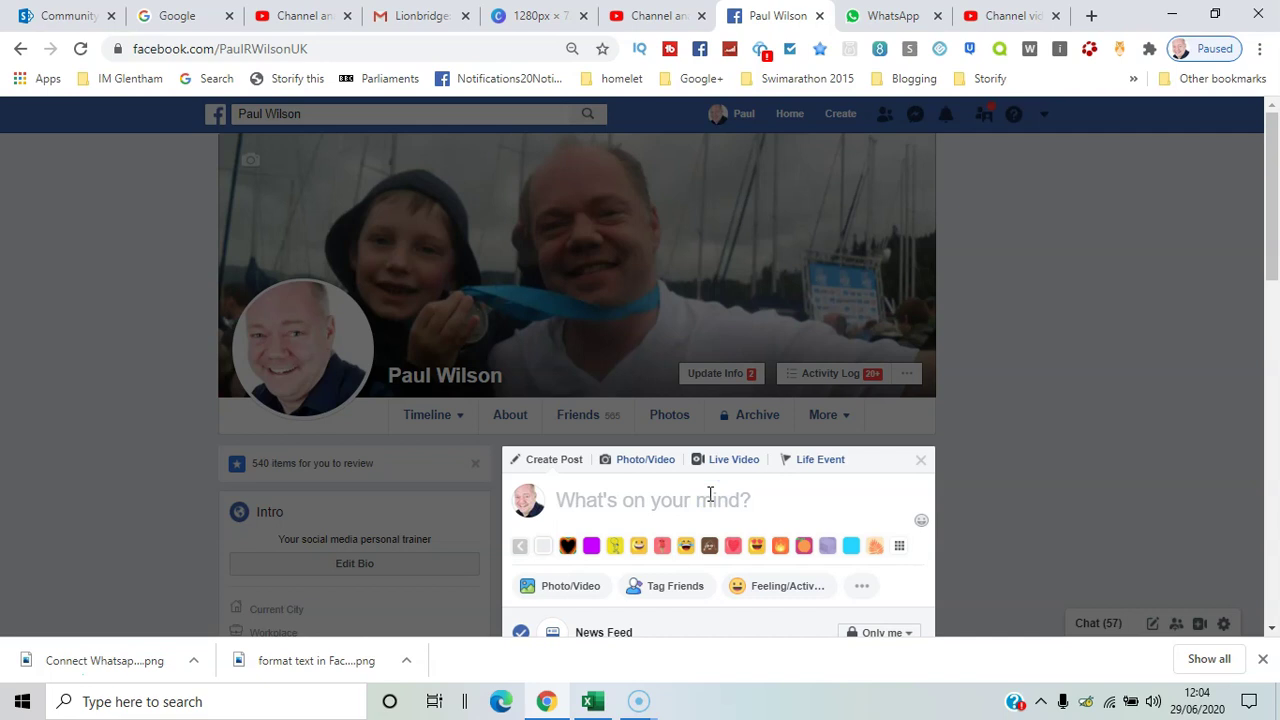
type("hello")
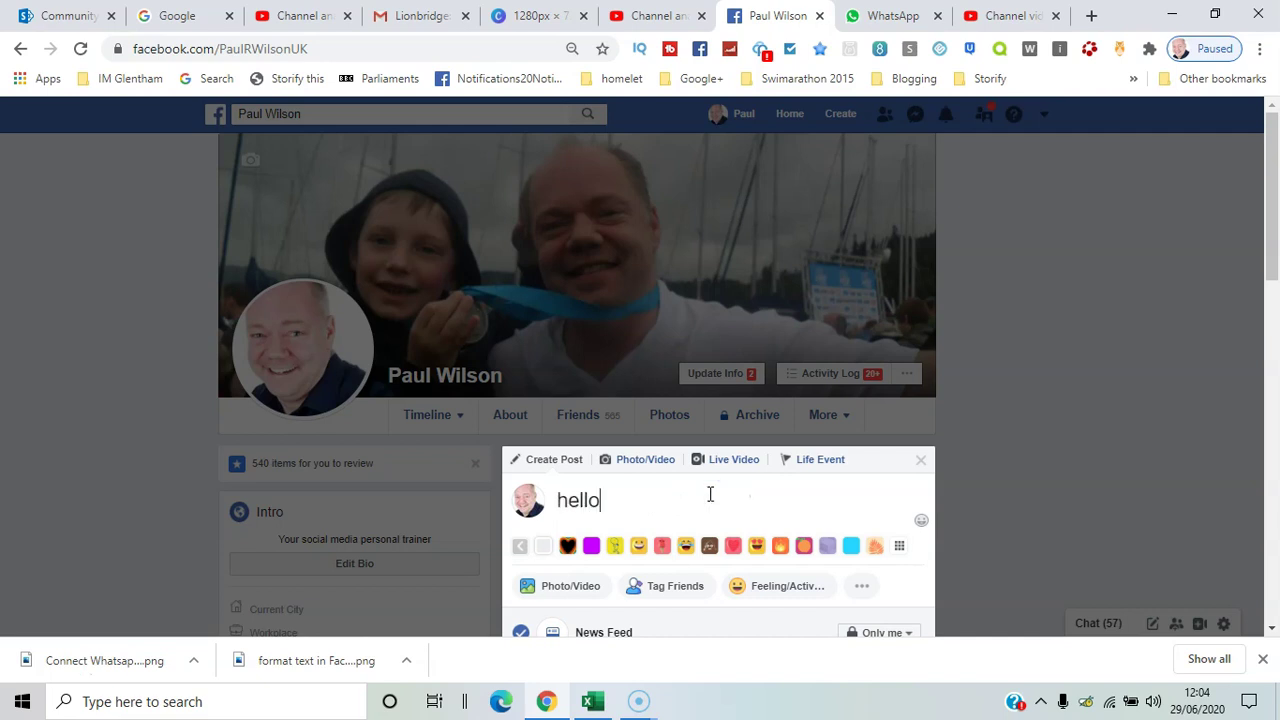
Step: Expand the full News Feed audience choices and set the post's audience to the local friends list
left_click_drag(1272, 230, 1276, 312)
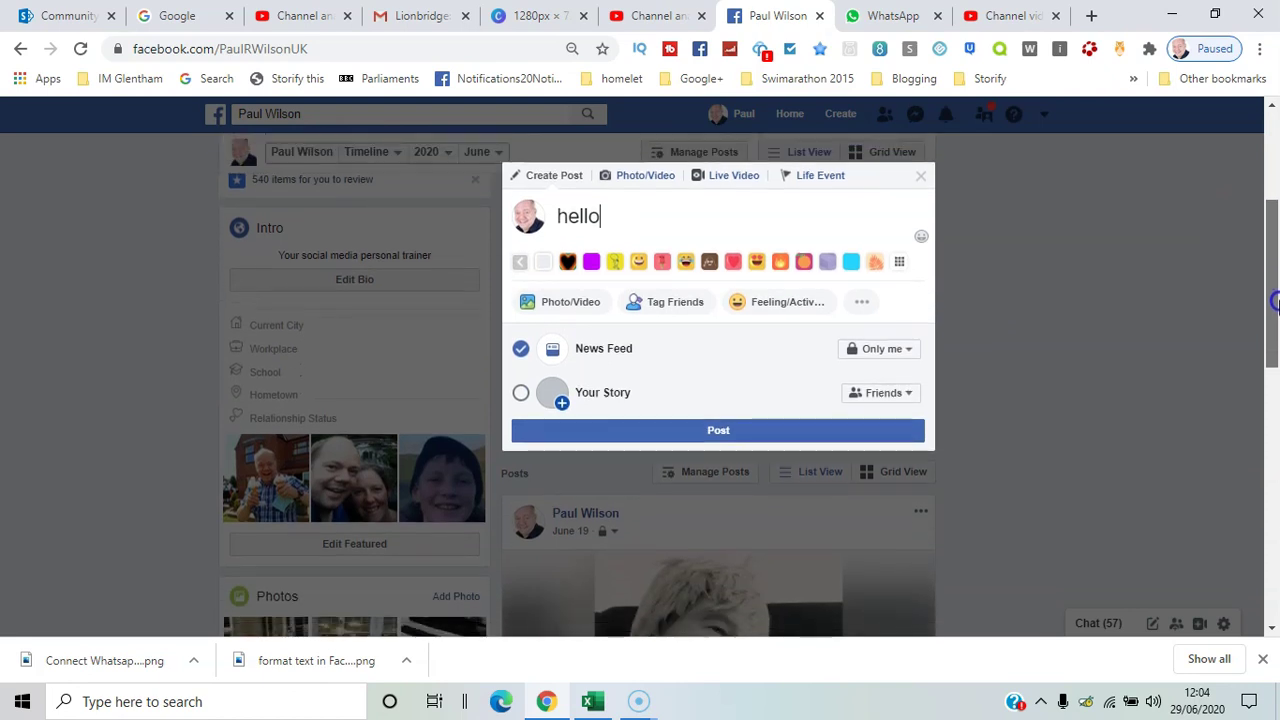
left_click(914, 348)
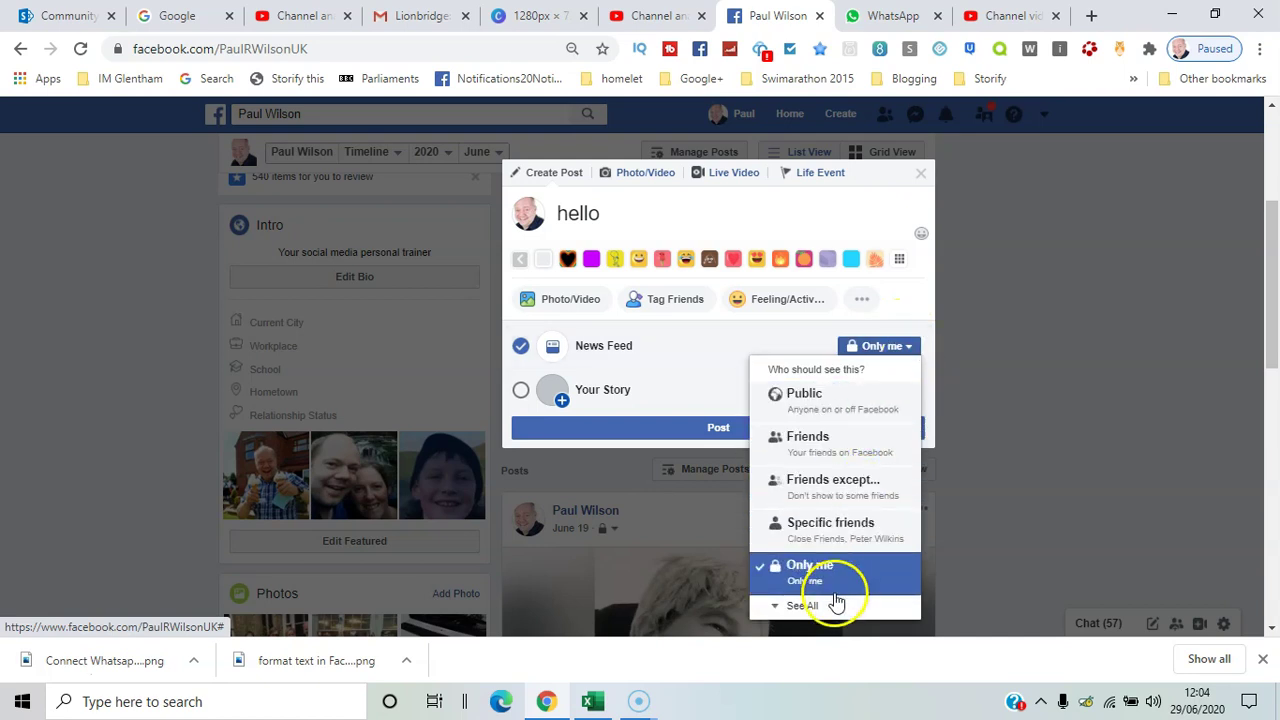
left_click(803, 606)
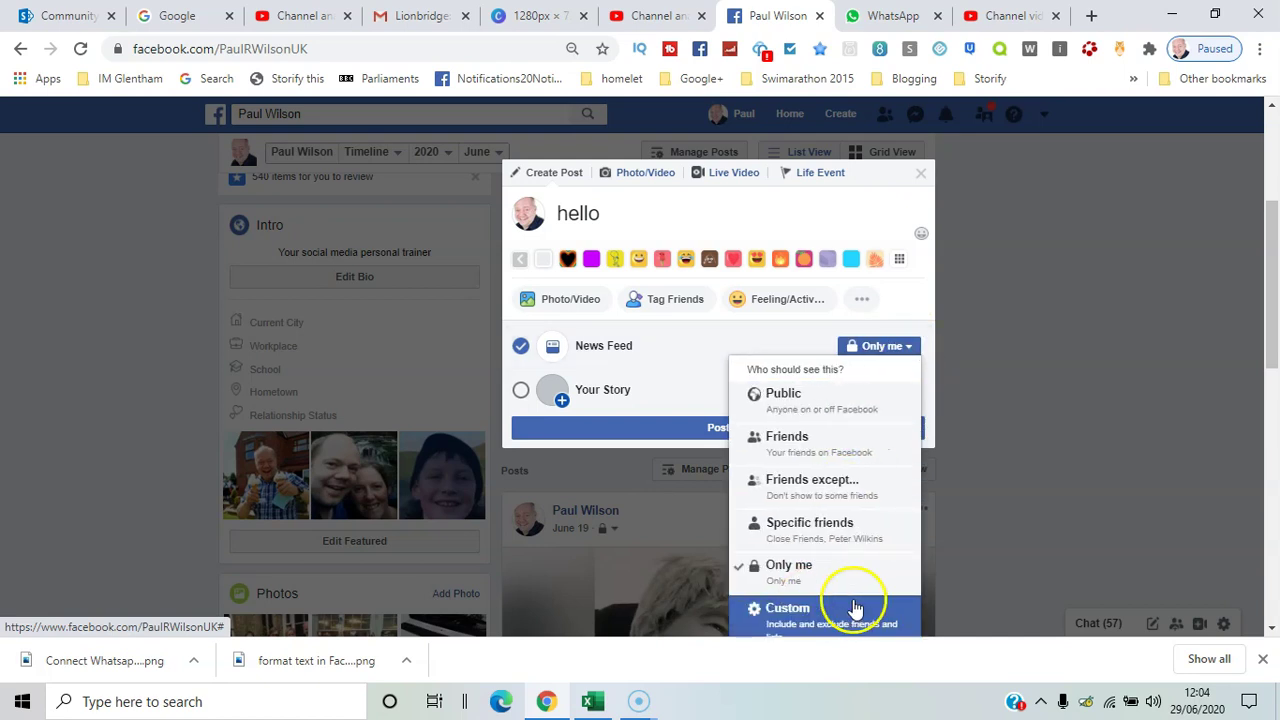
scroll(1273, 337, "down", 1)
left_click_drag(1273, 337, 1276, 406)
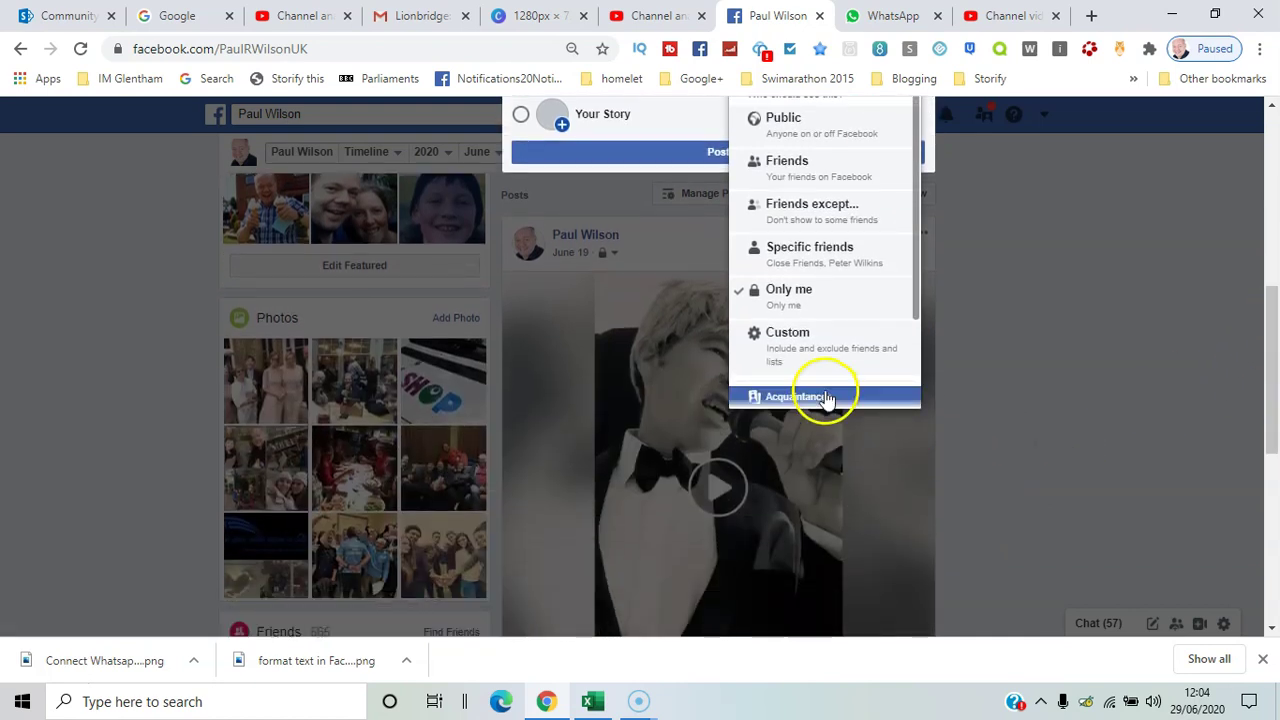
left_click_drag(914, 298, 920, 391)
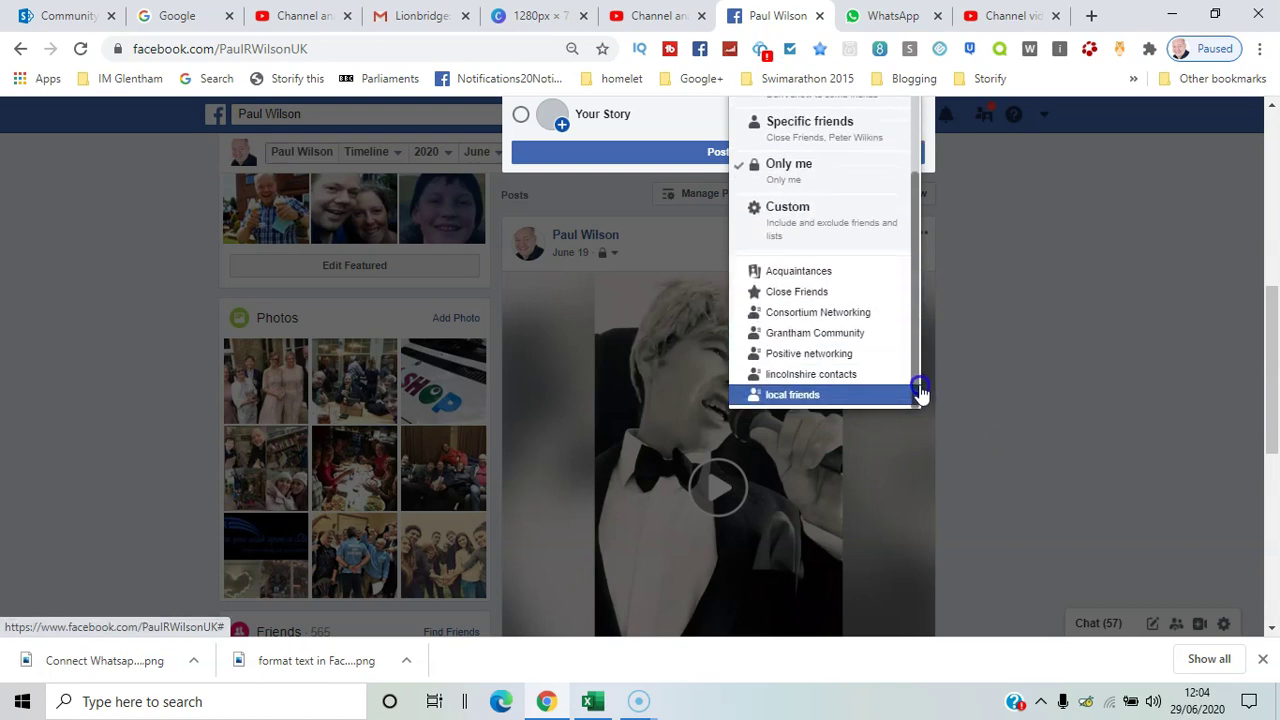
left_click(848, 394)
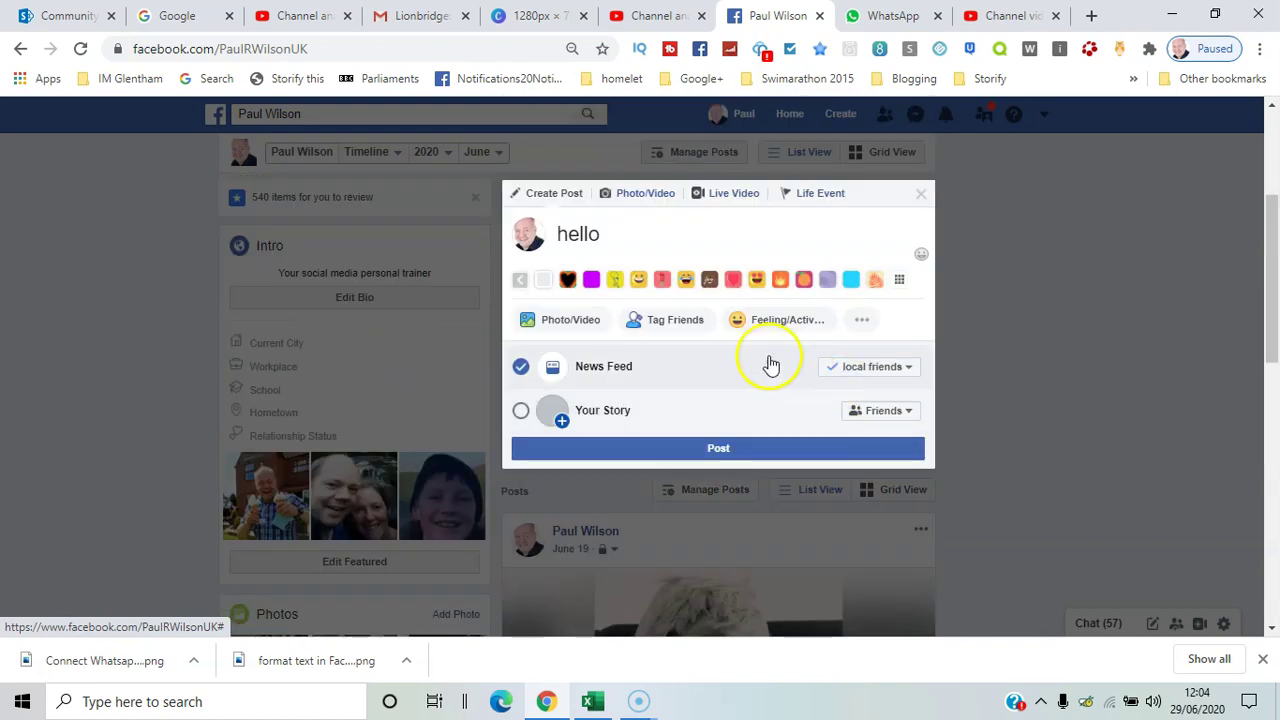
Step: Change the hello post's News Feed audience to Acquaintances and close the composer without posting
left_click(627, 226)
left_click(628, 230)
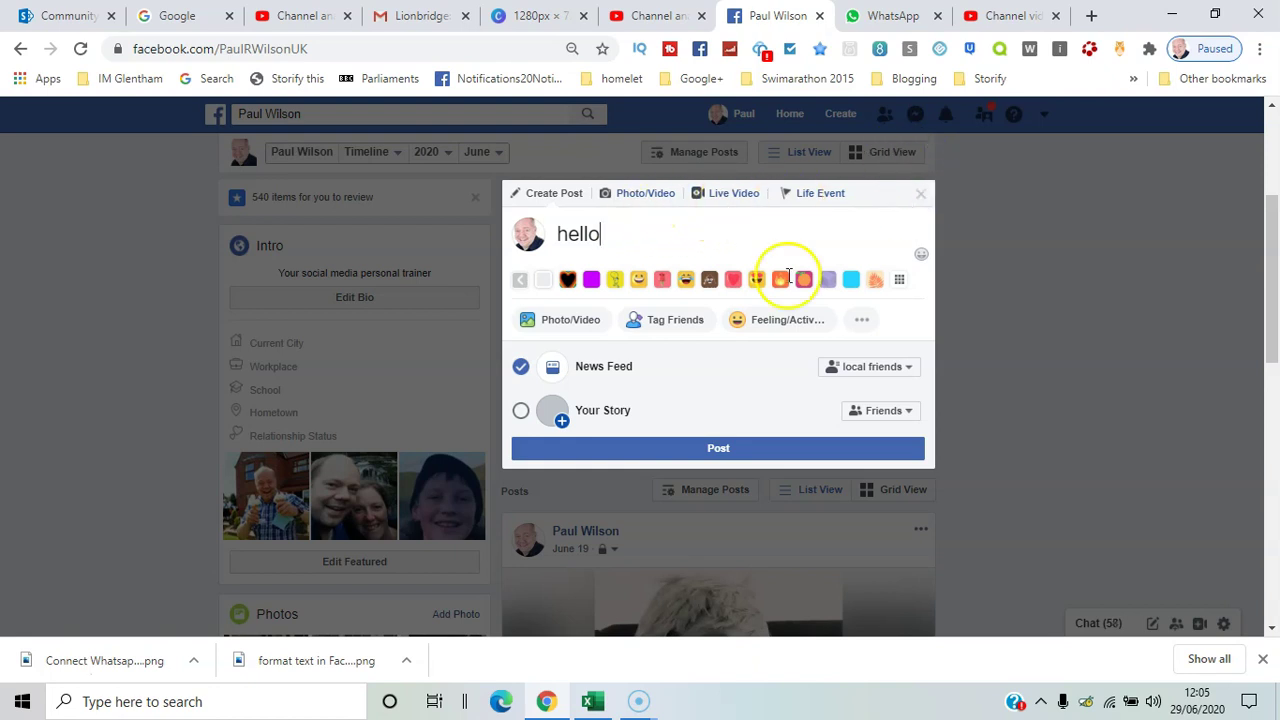
left_click(873, 368)
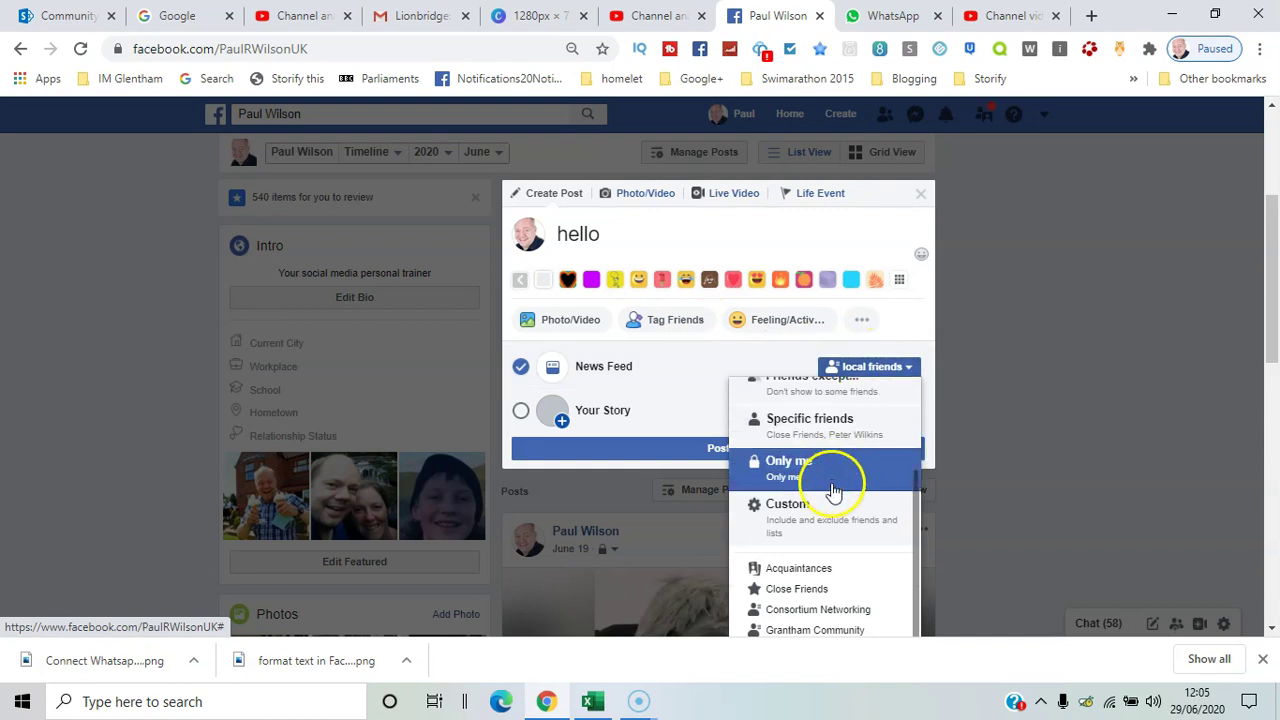
left_click(823, 567)
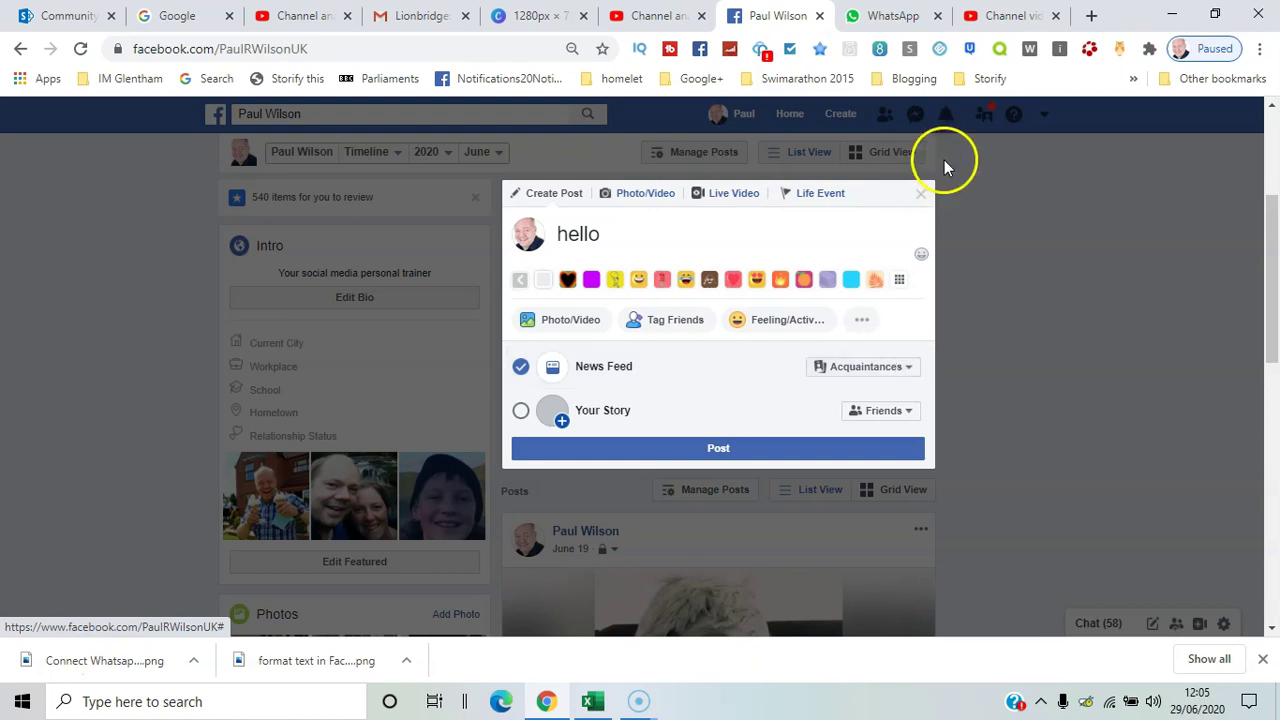
left_click(921, 193)
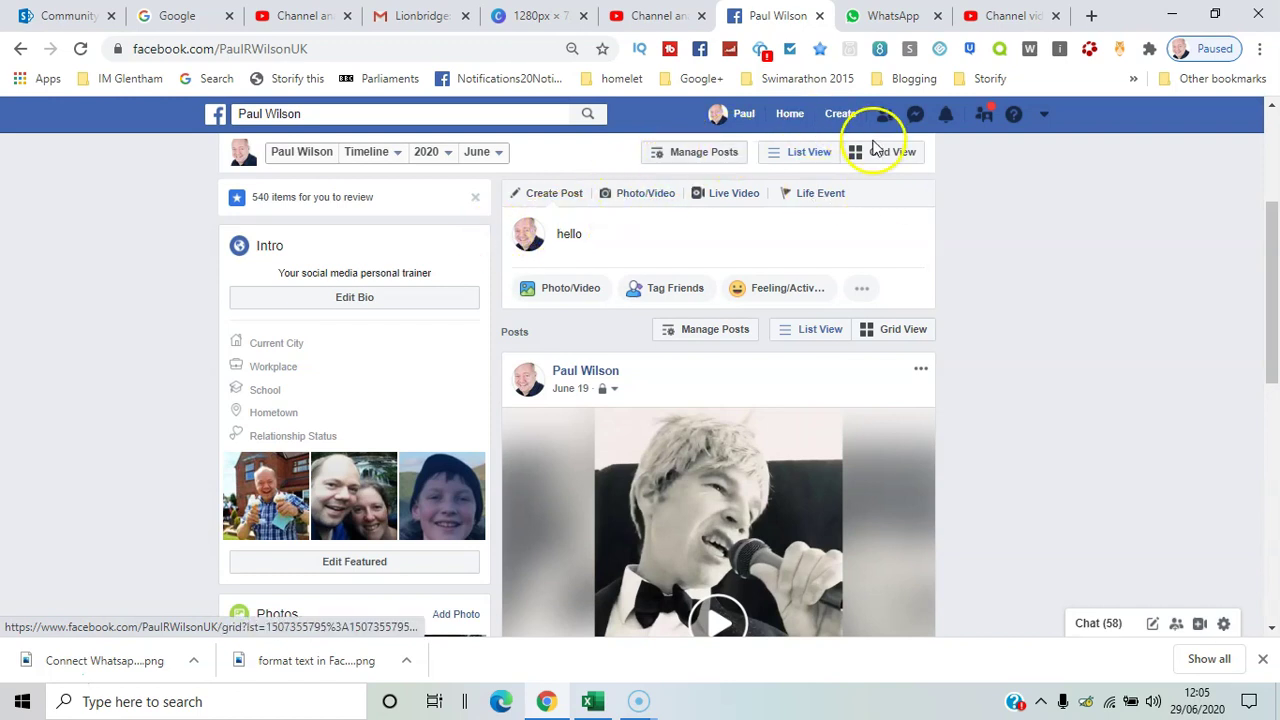
Step: Switch to the New Facebook layout and confirm reloading the site despite the unsaved post
left_click(1045, 115)
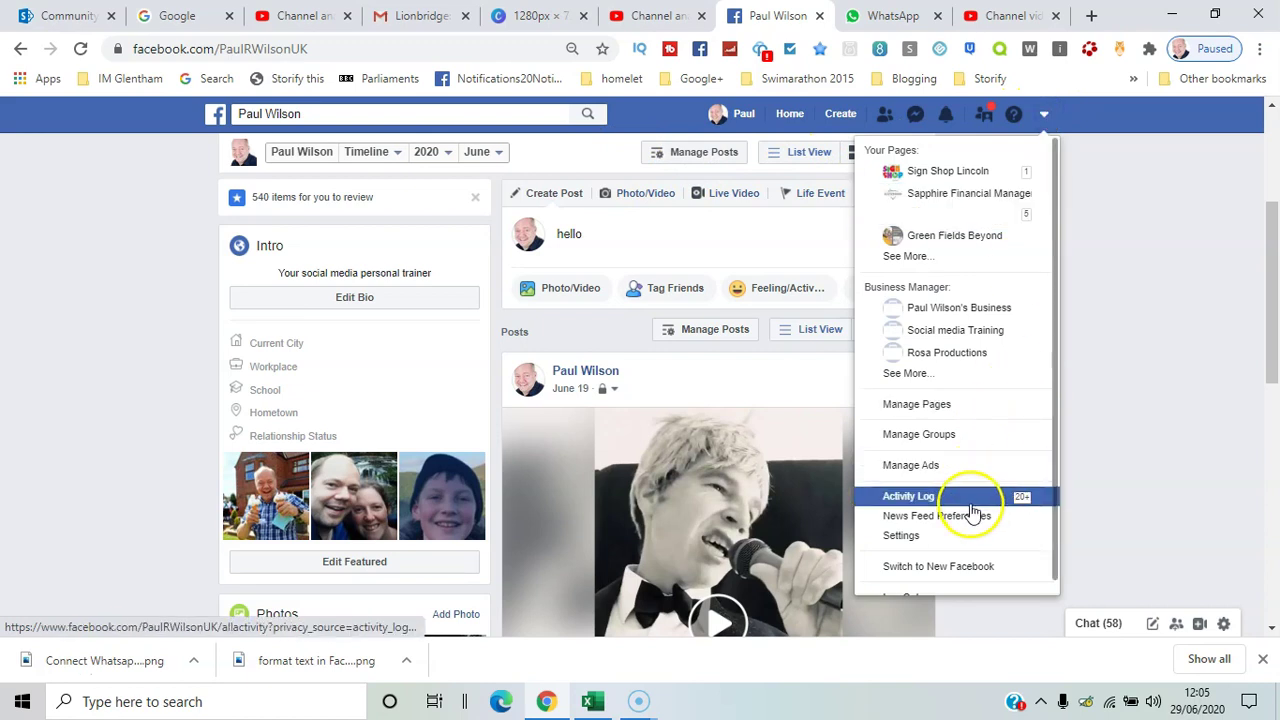
left_click(968, 566)
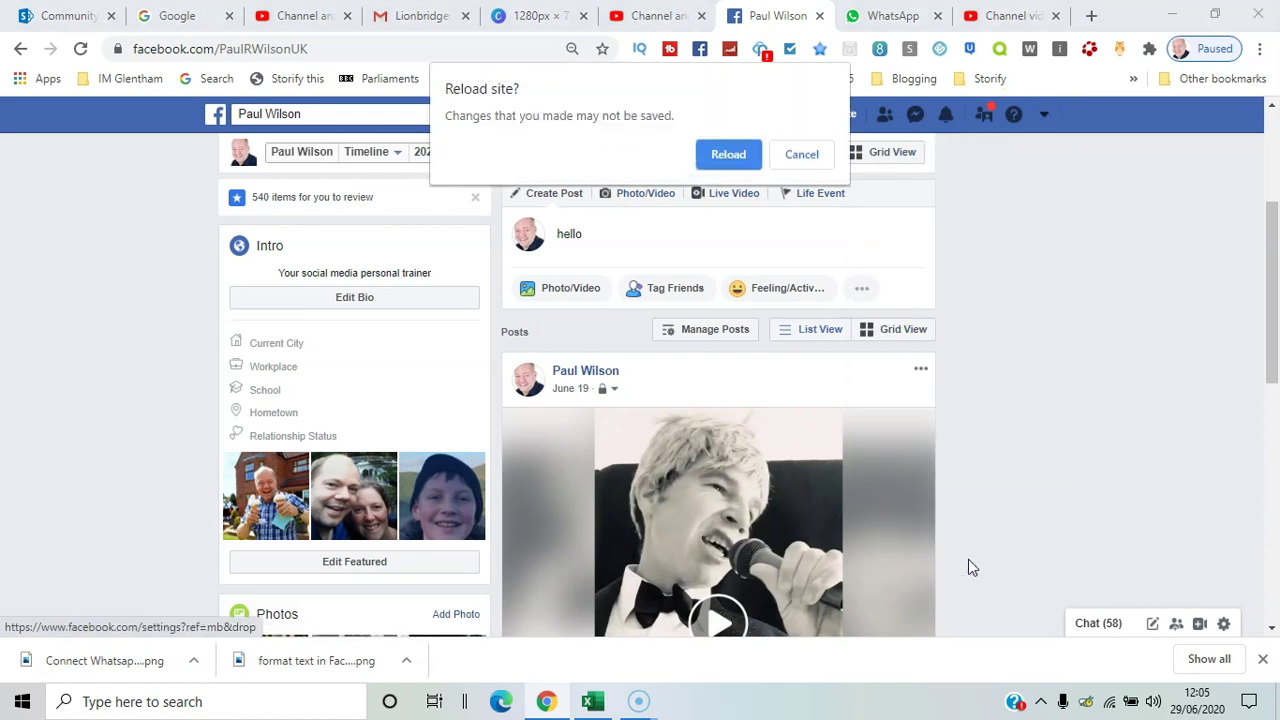
left_click(730, 156)
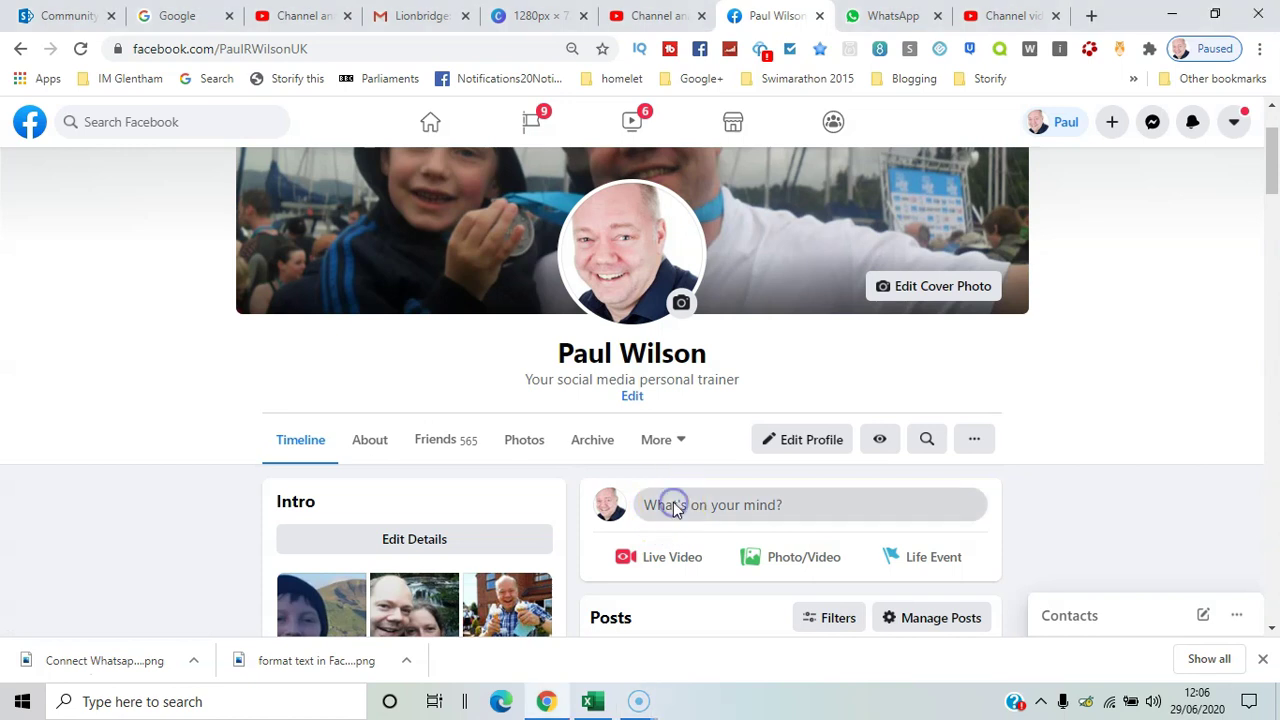
Step: Start a new post in the new layout and select a different audience from the privacy options
left_click(667, 503)
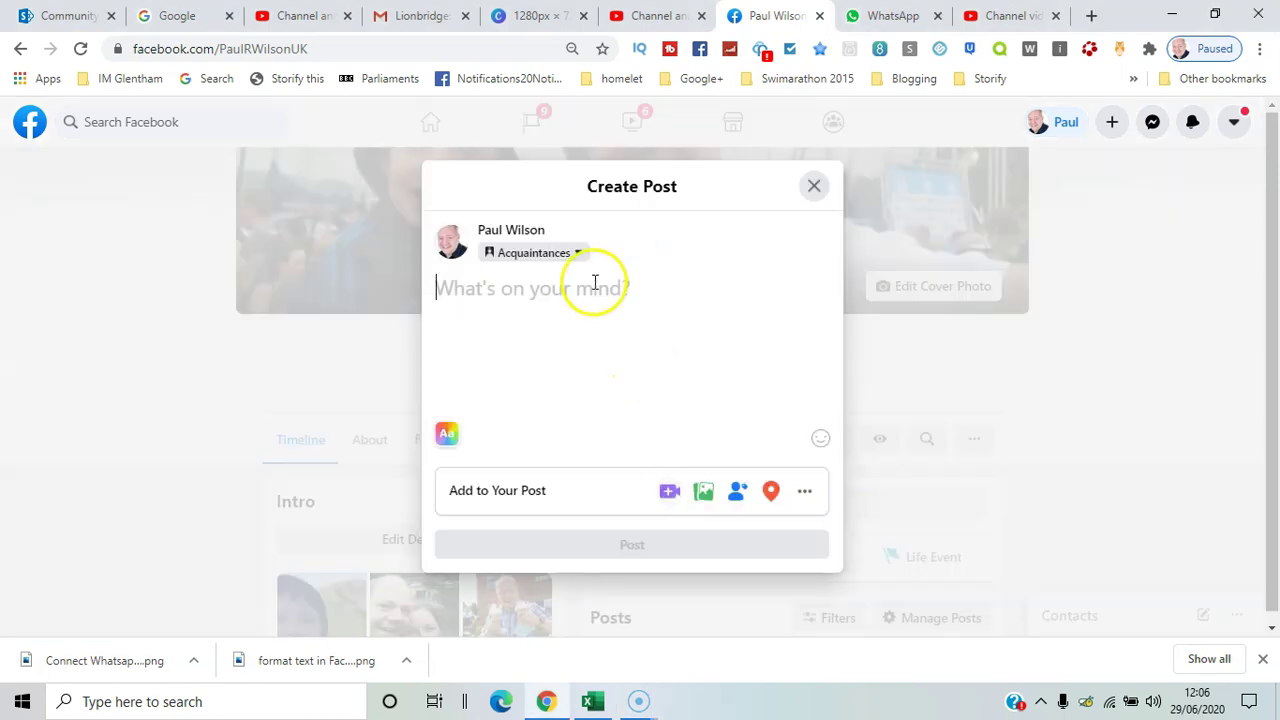
left_click(578, 253)
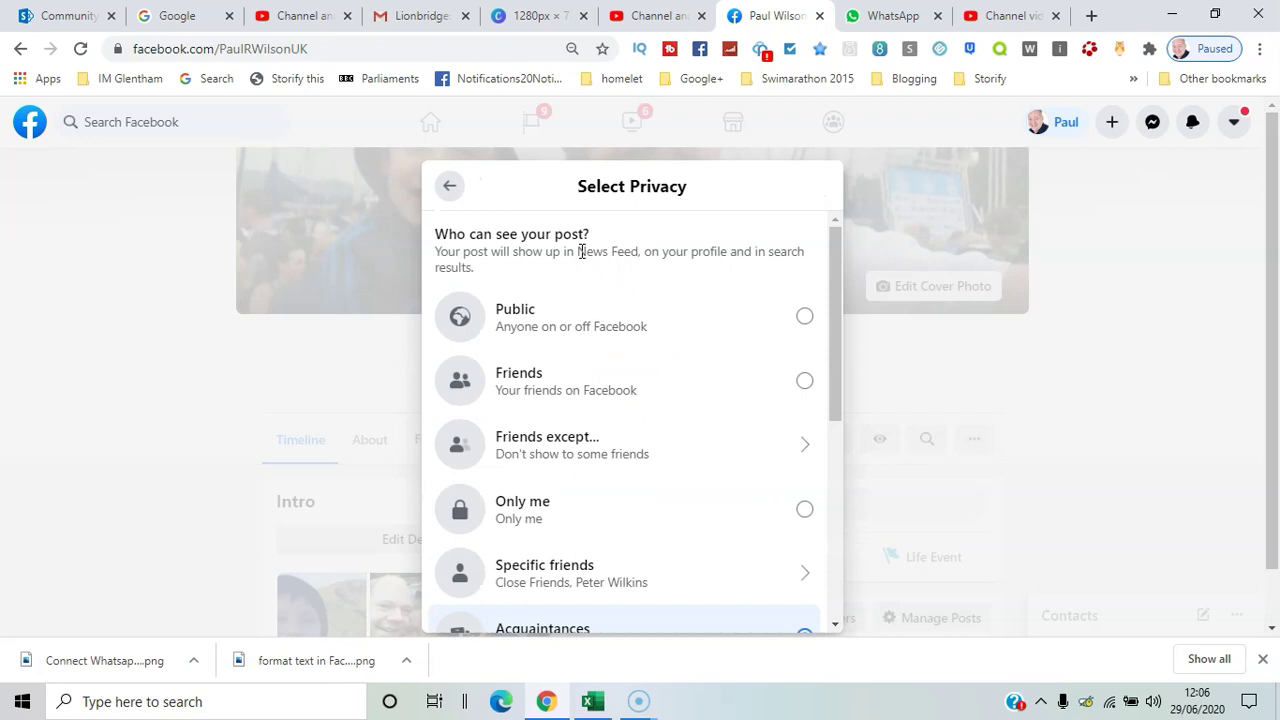
left_click_drag(831, 300, 843, 507)
left_click(804, 594)
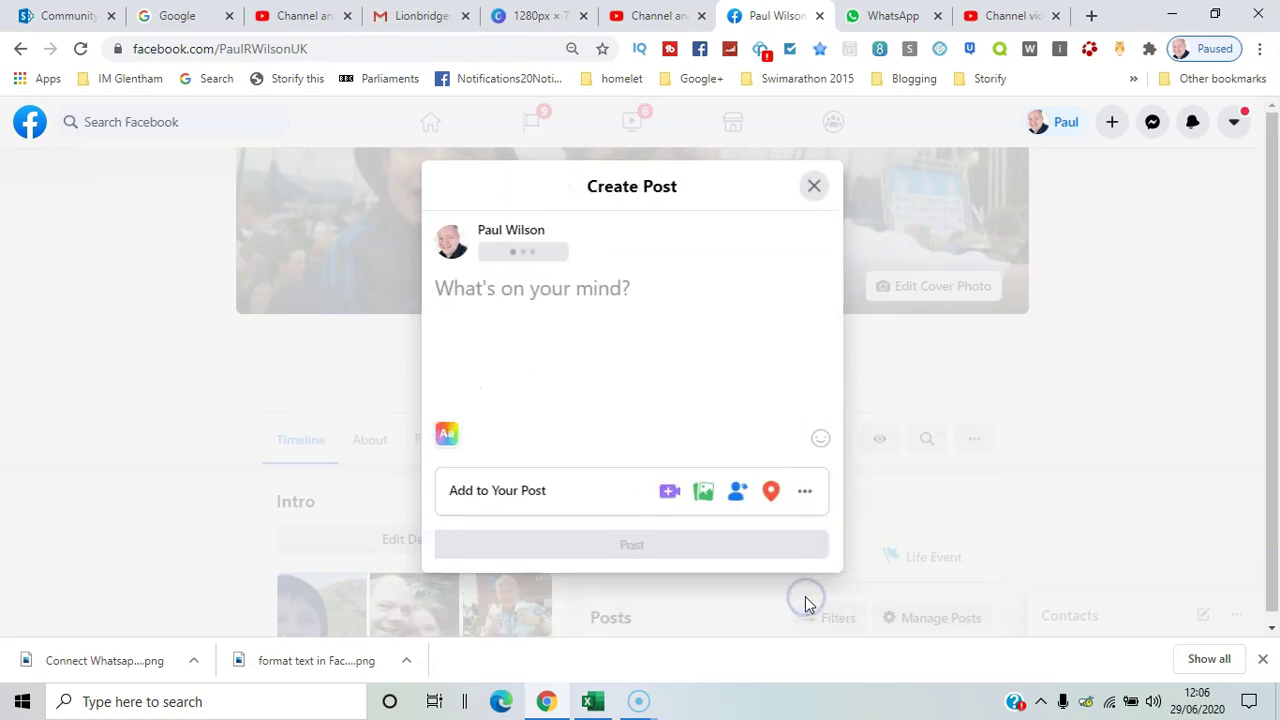